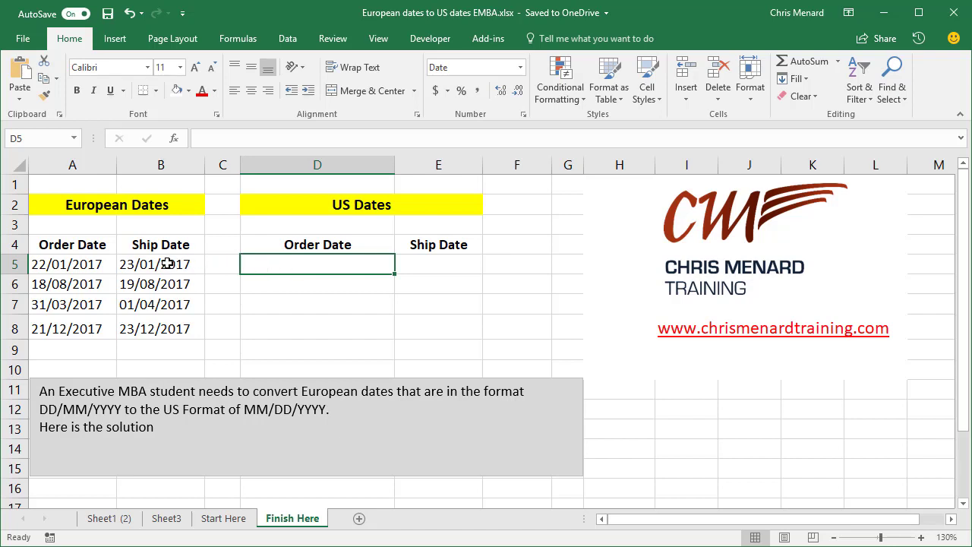
- Start a DATE formula in cell D5 with VALUE(RIGHT(A5,4)) as the year argument
left_click(88, 267)
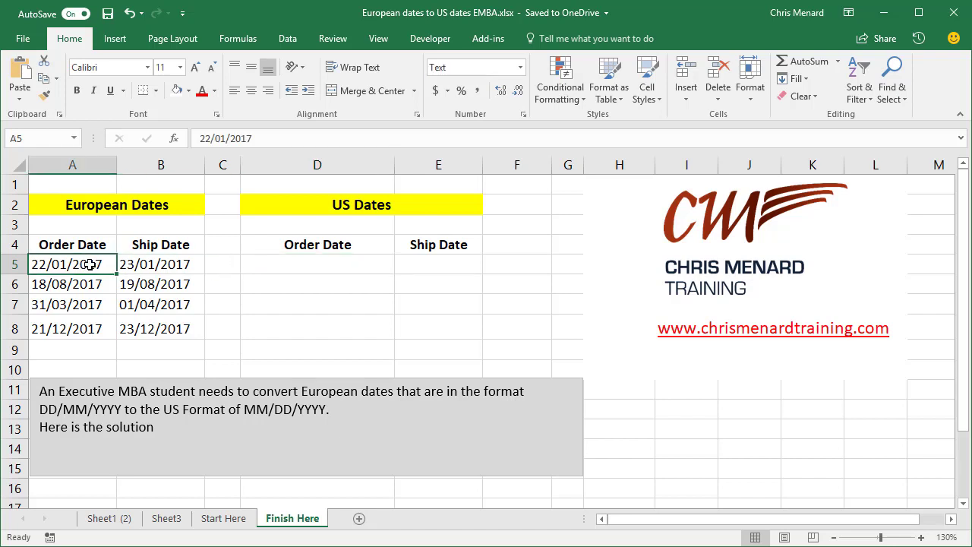
left_click(293, 269)
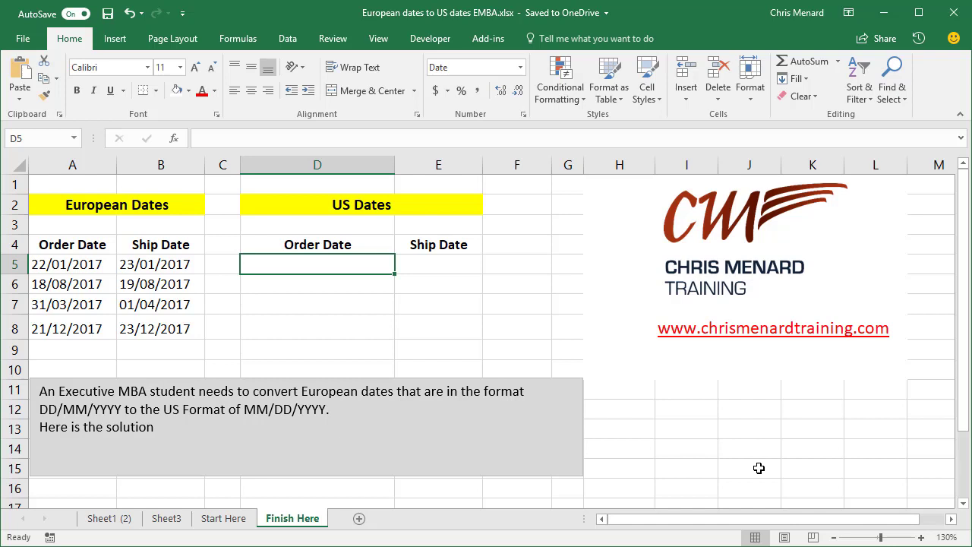
type("=dat")
key("Tab")
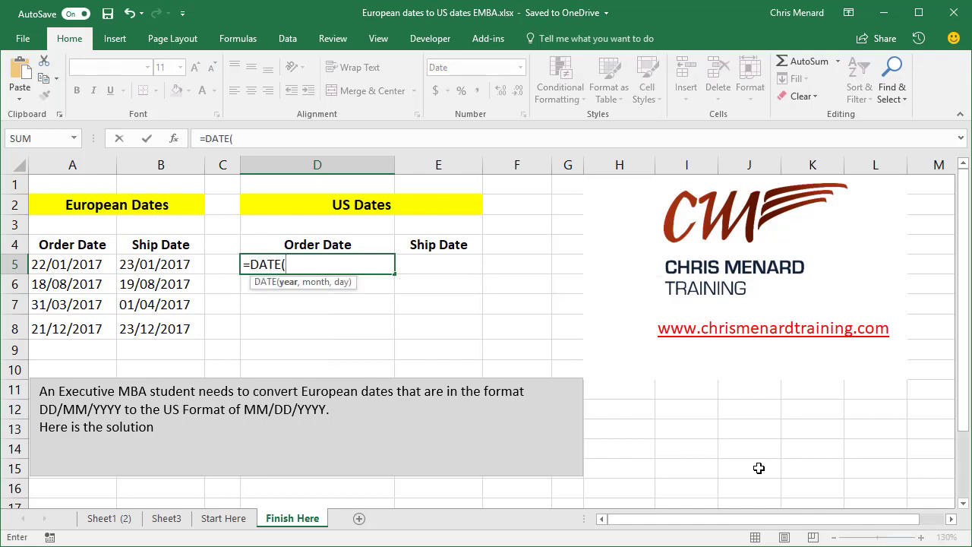
type("v")
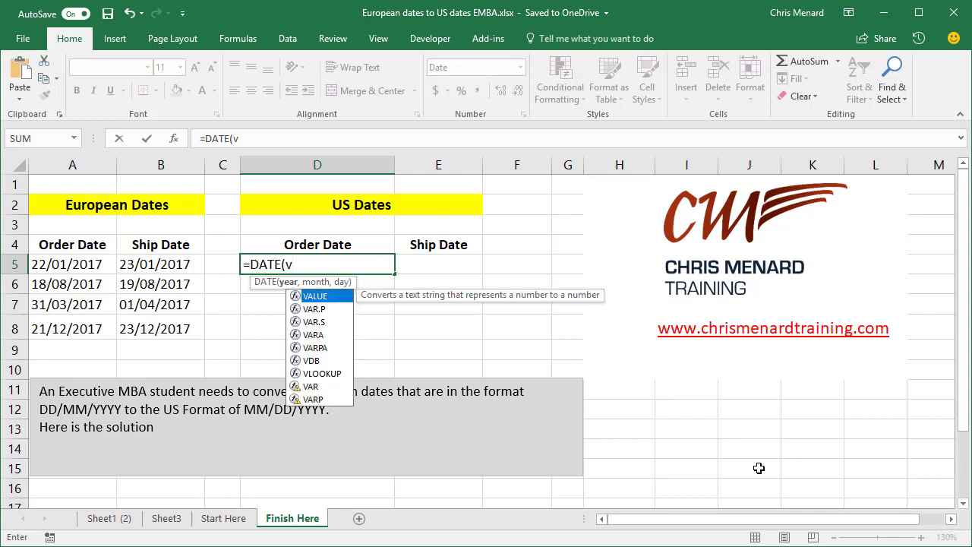
type("alue")
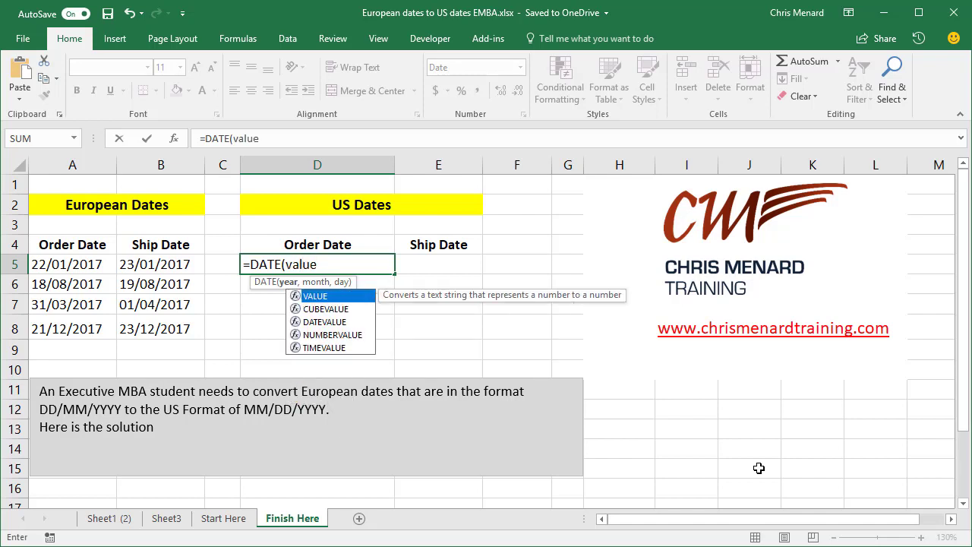
key("Tab")
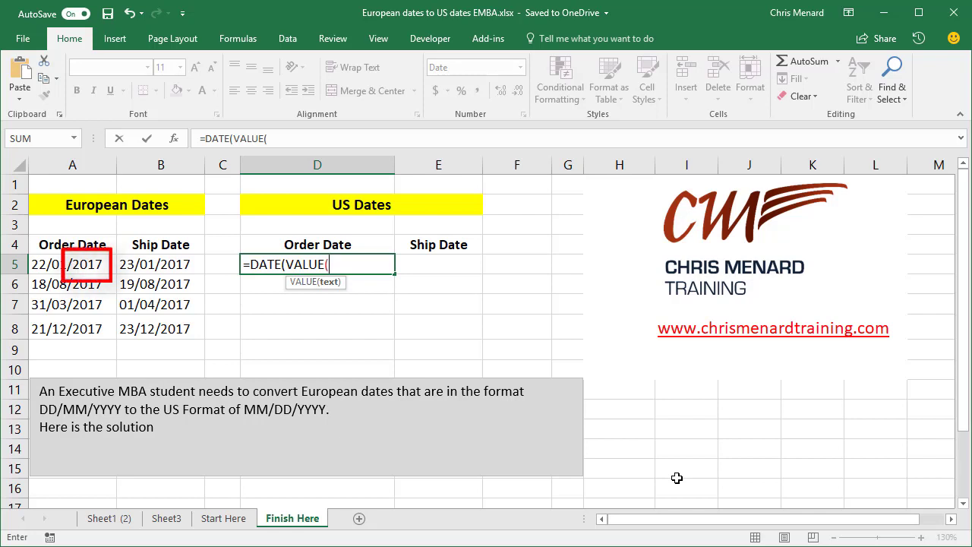
type("right")
key("Tab")
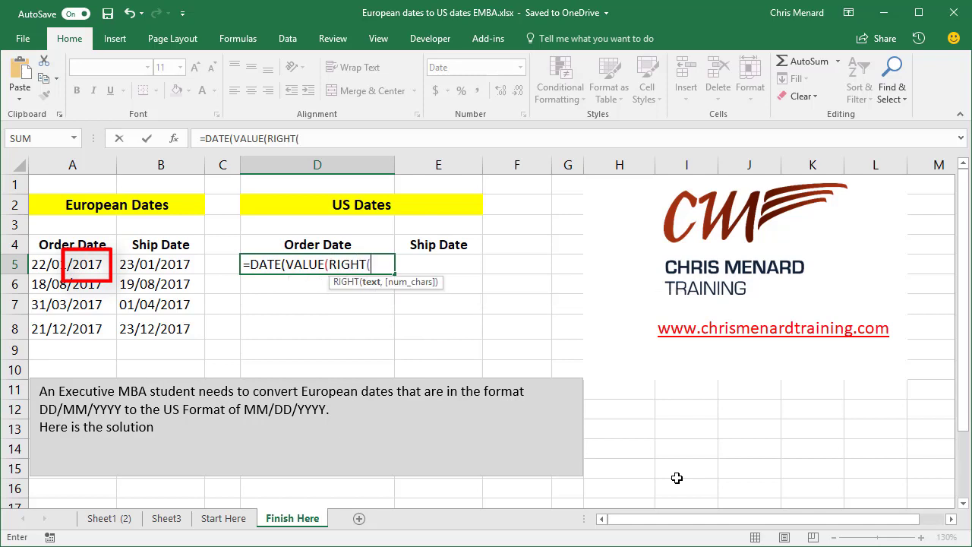
type("A")
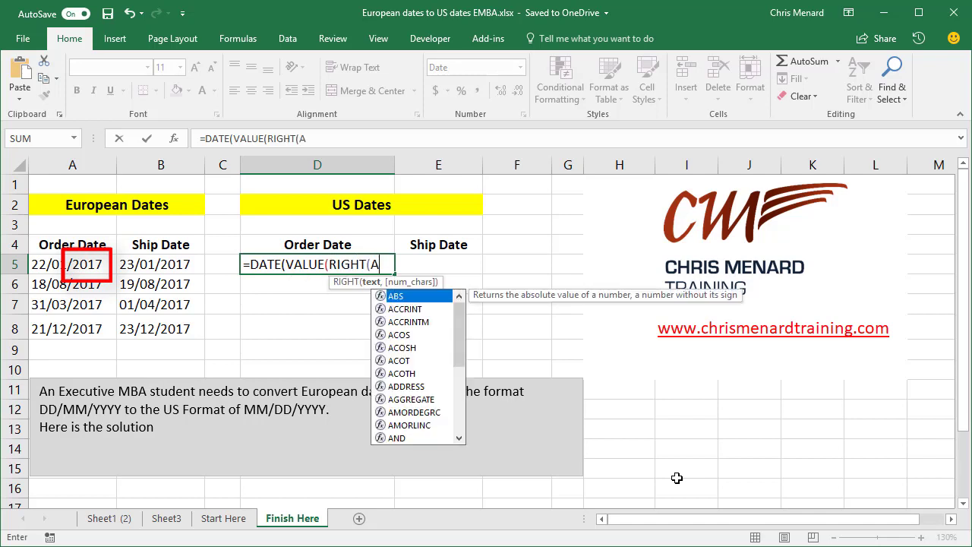
type("5,")
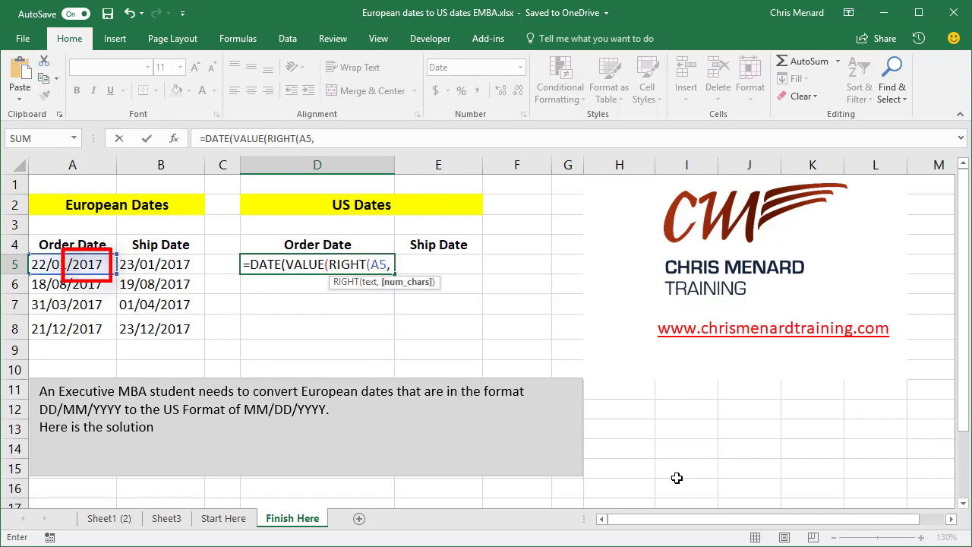
type("4))")
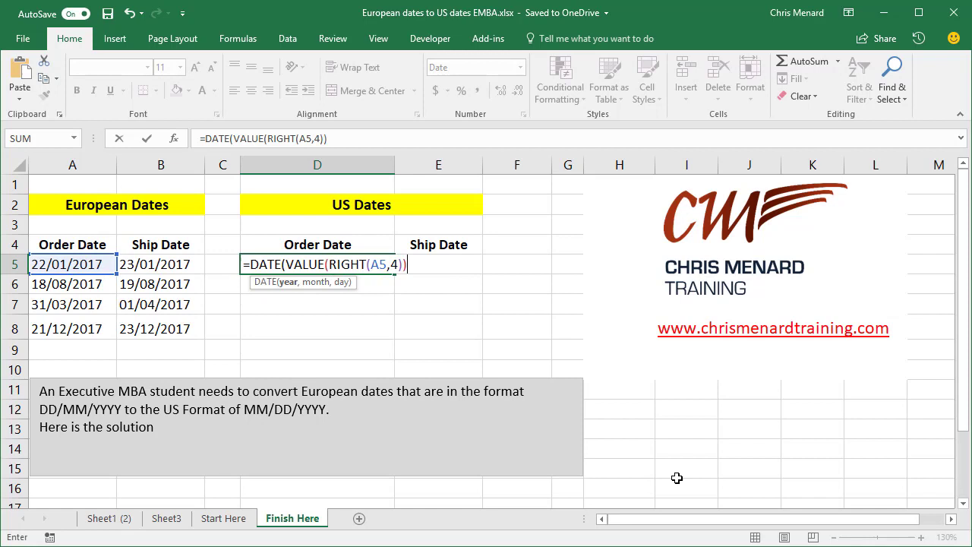
- Add VALUE(MID(A5,4,2)) as the month argument of the DATE formula in D5
type(",")
type("val")
key("Tab")
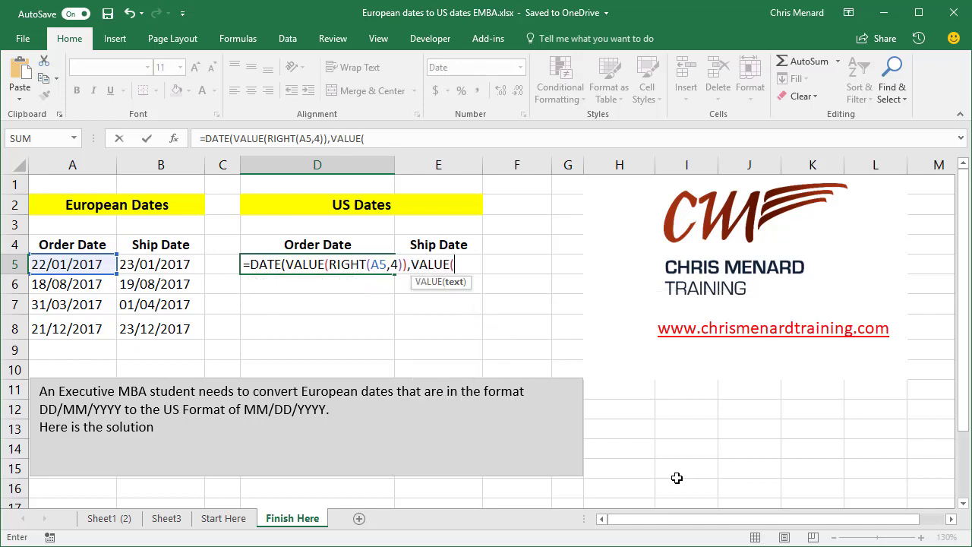
type("mid")
key("Tab")
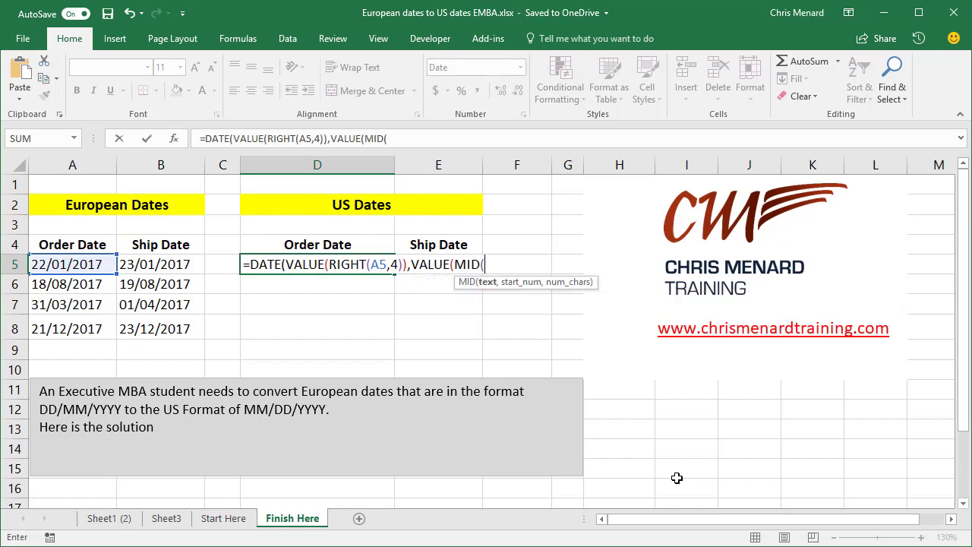
type("A5")
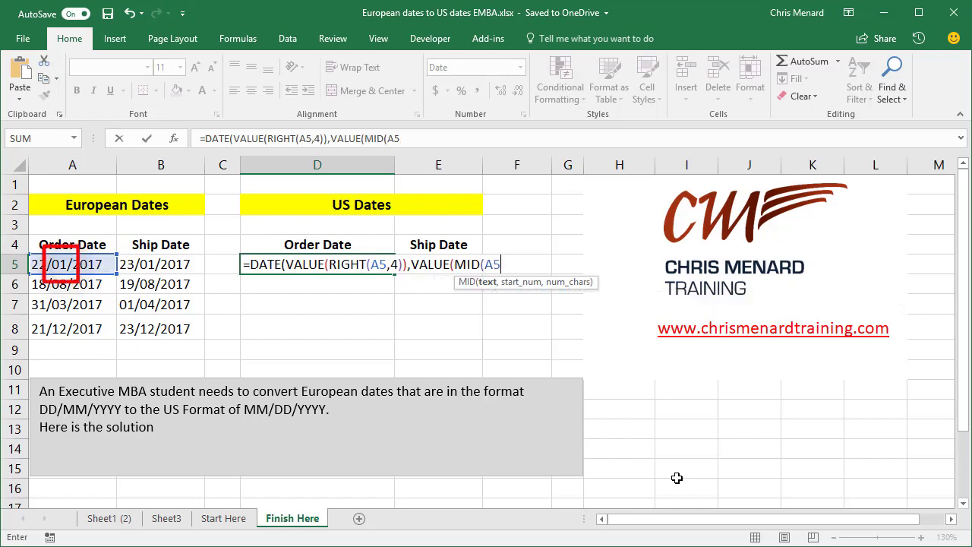
type(",")
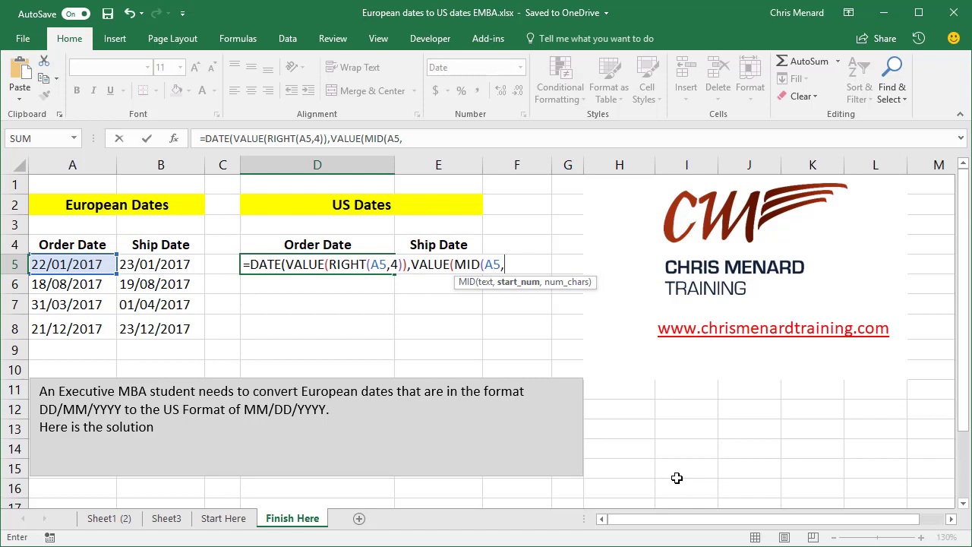
type("4,2")
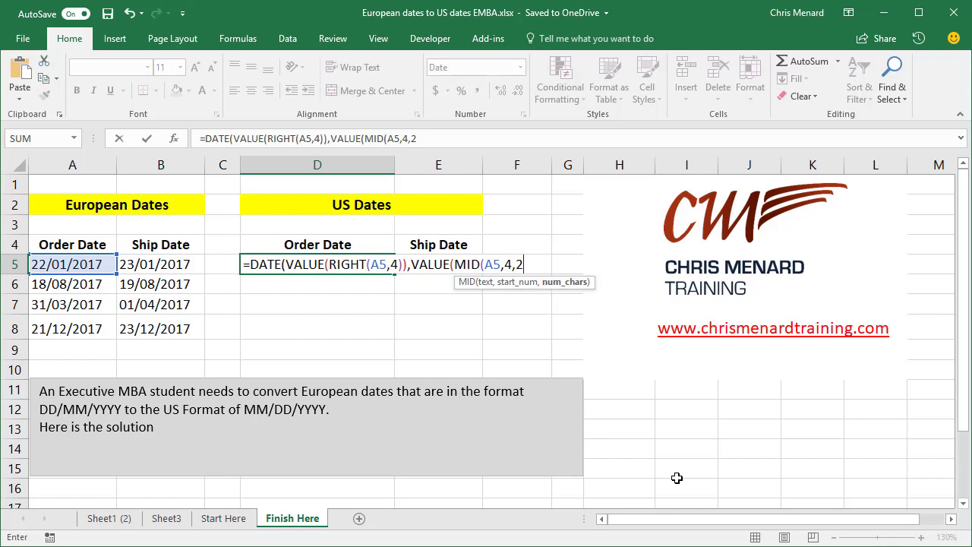
type("))")
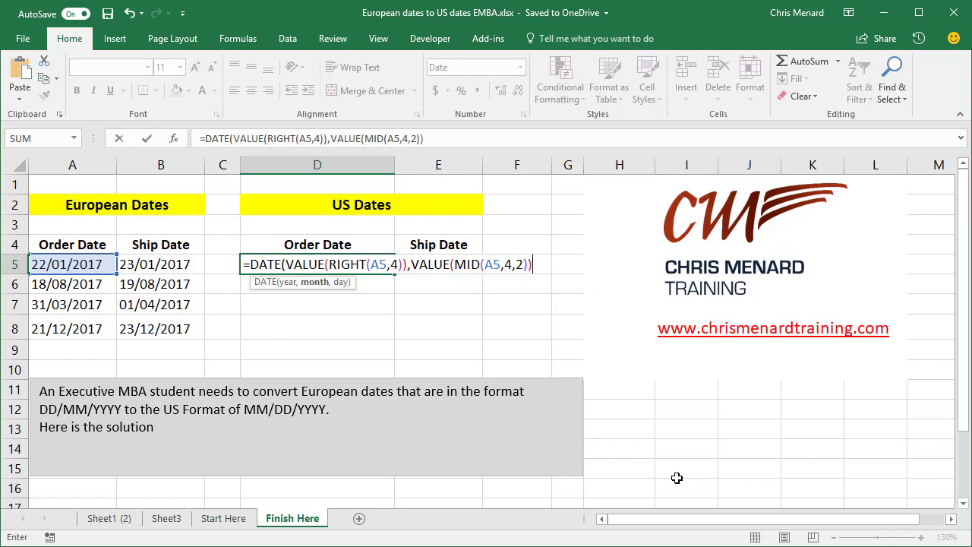
- Add VALUE(LEFT(A5,2)) as the day argument in D5, close the DATE formula and enter it
type(",va")
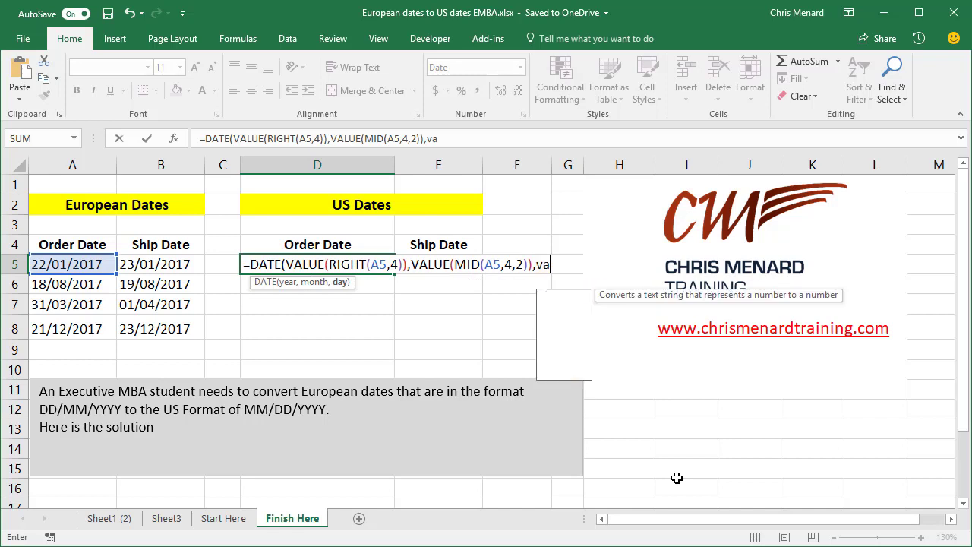
type("lue")
key("Tab")
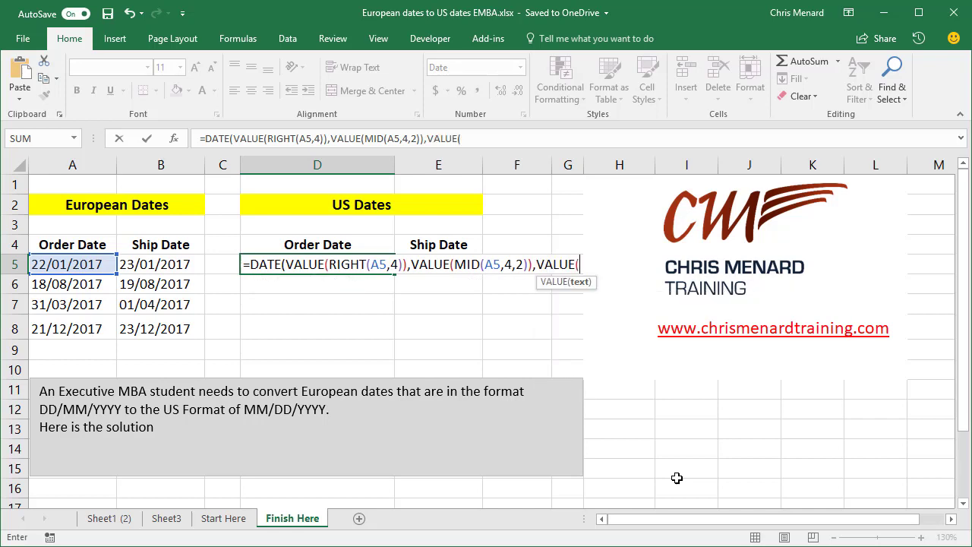
type("left")
key("Tab")
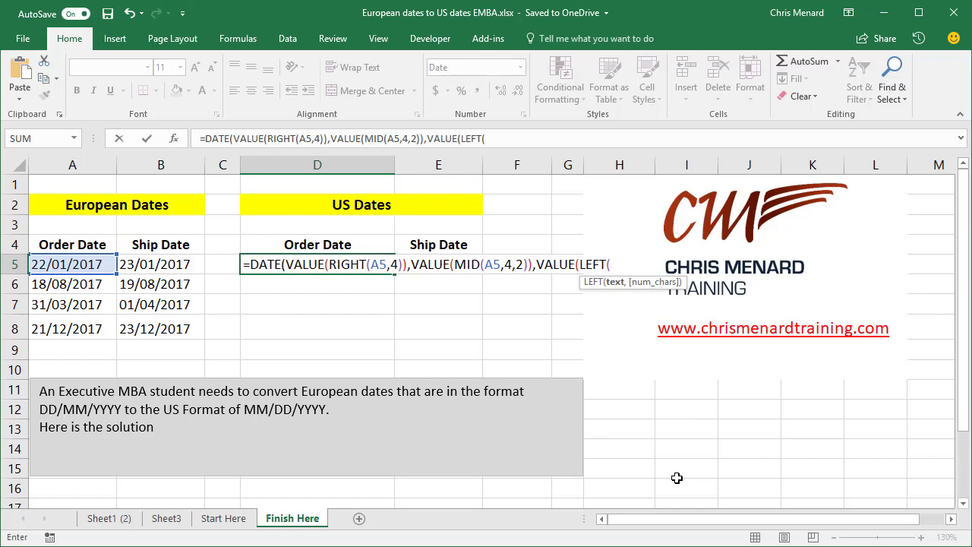
type("A5,")
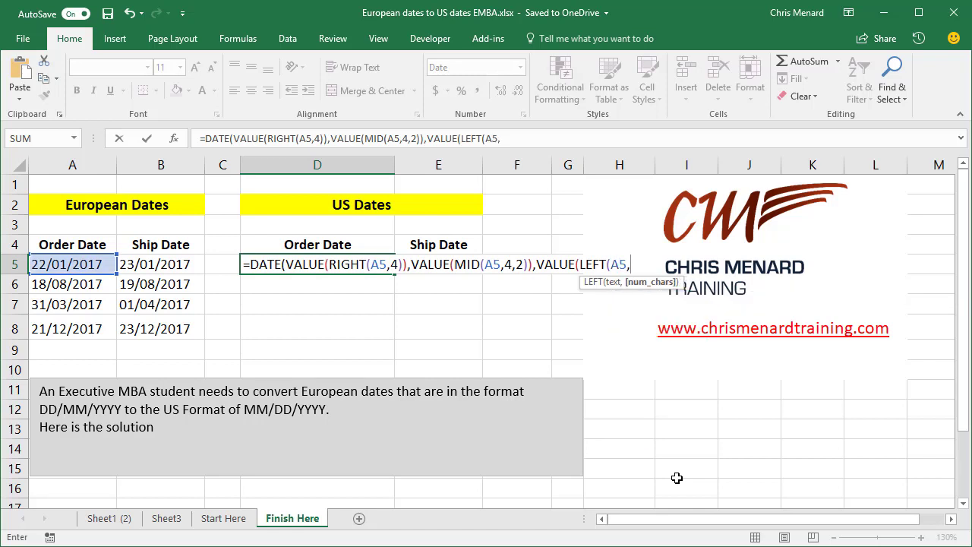
type("2)))")
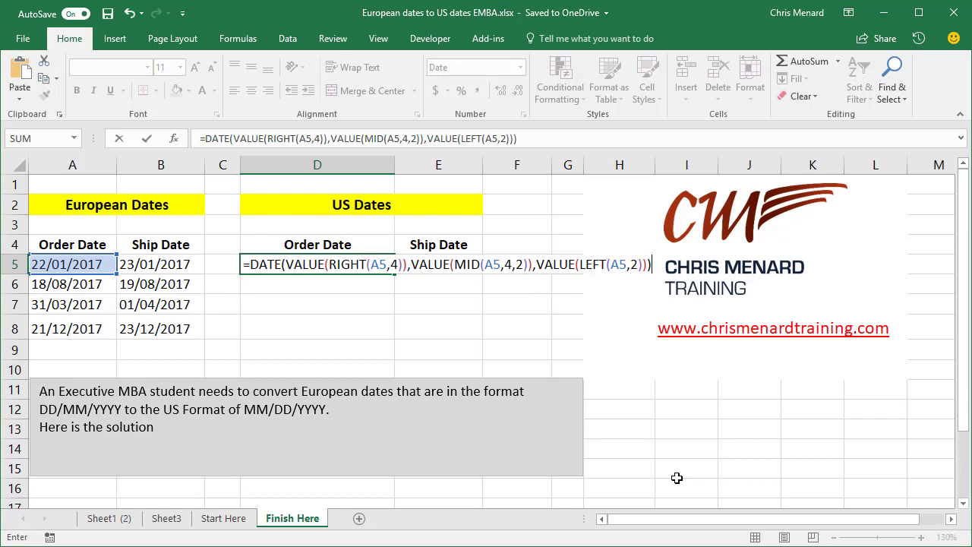
key("Return")
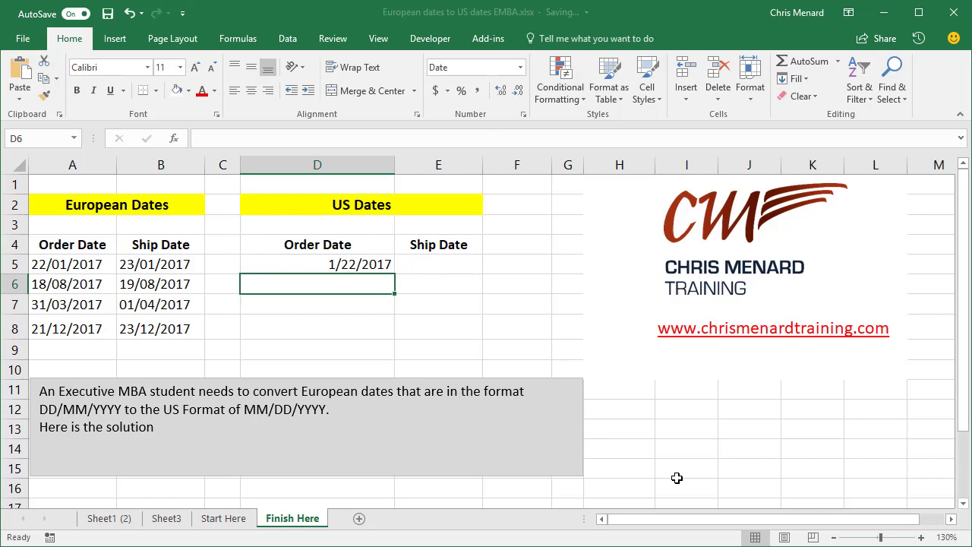
- Fill the D5 date formula across to E5 and down through row 8 for all order and ship dates
key("Up")
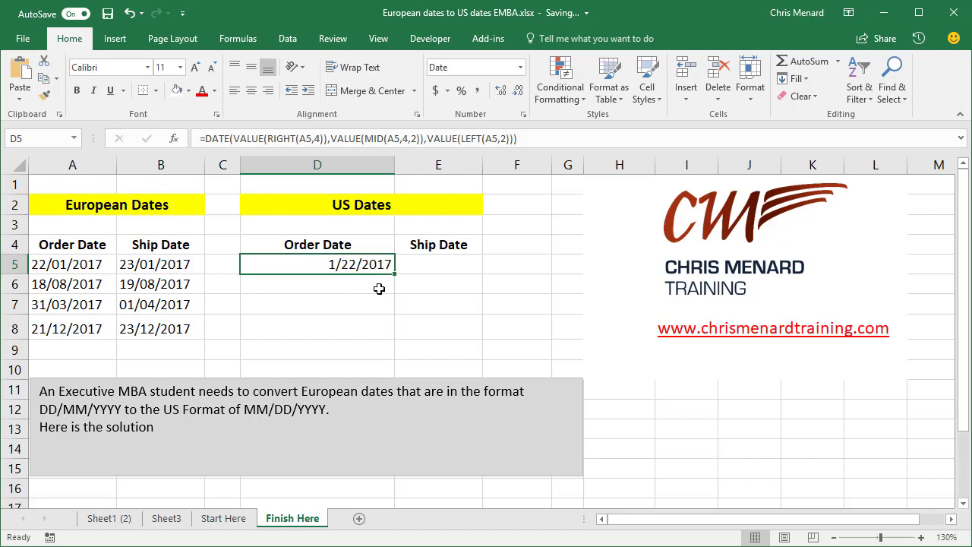
left_click_drag(392, 275, 466, 280)
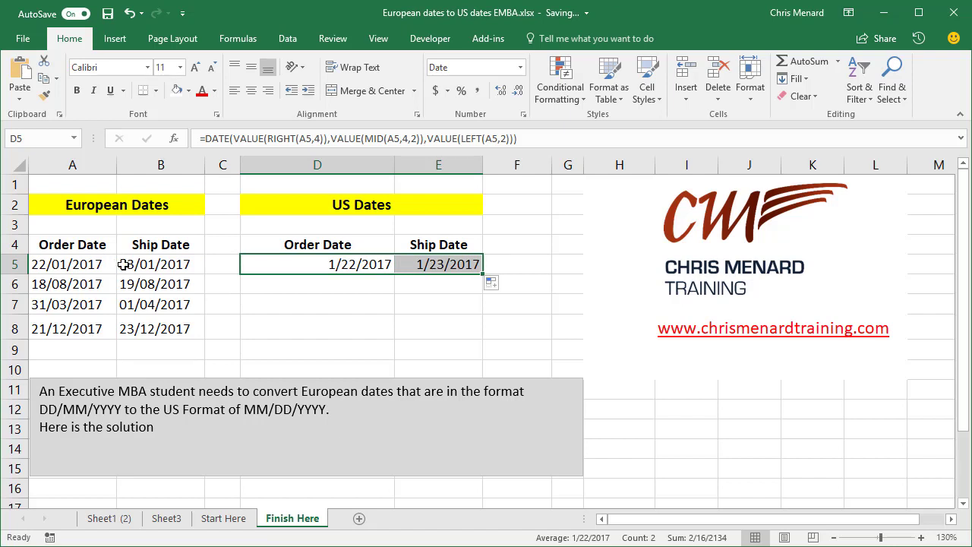
left_click(319, 270)
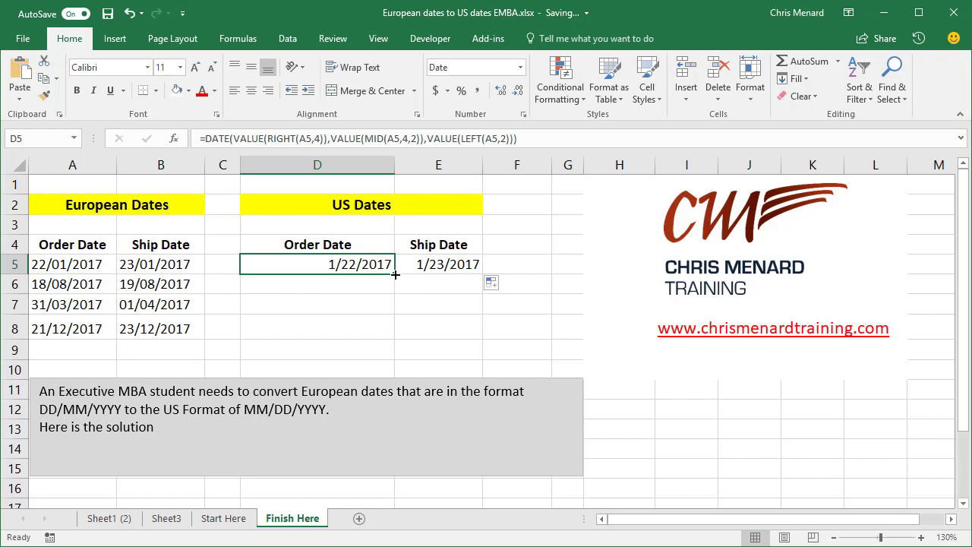
left_click_drag(395, 274, 481, 274)
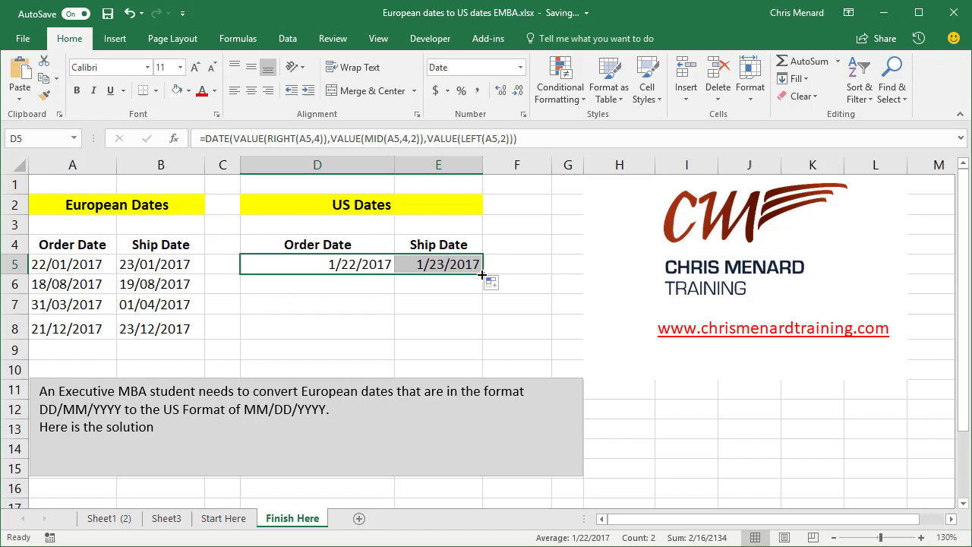
left_click_drag(482, 277, 483, 335)
left_click(334, 323)
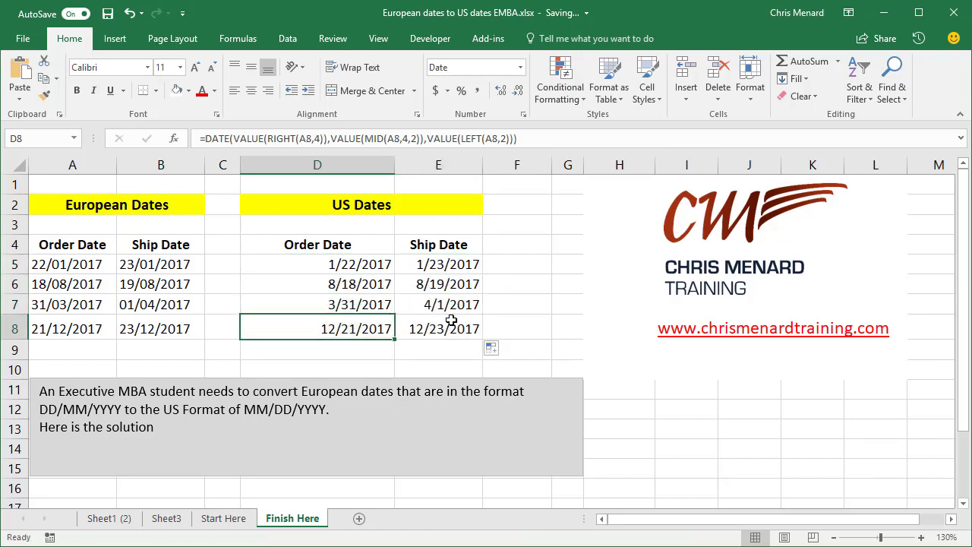